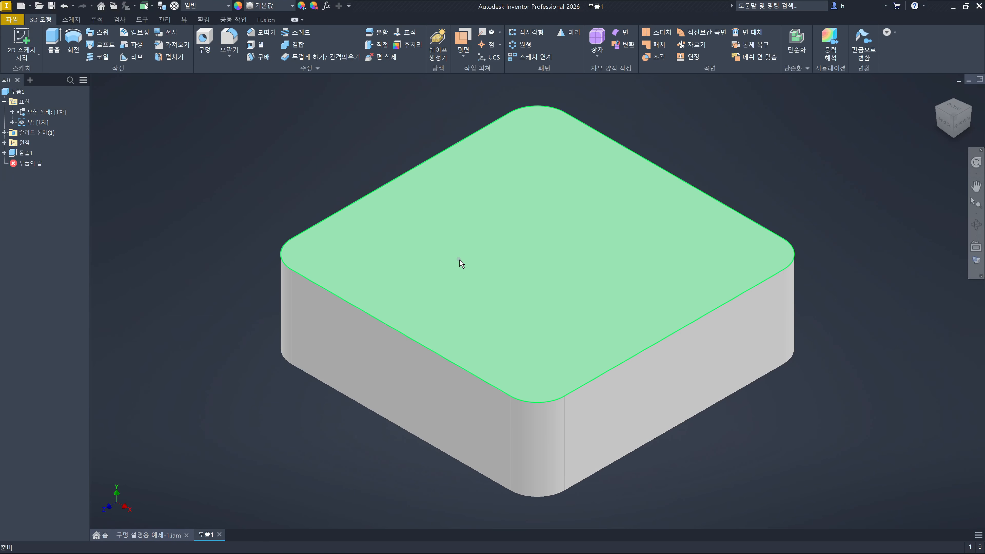
- Start a sketch on the block's top face and draw a 10 mm diameter circle near the corner by the origin
left_click(458, 259)
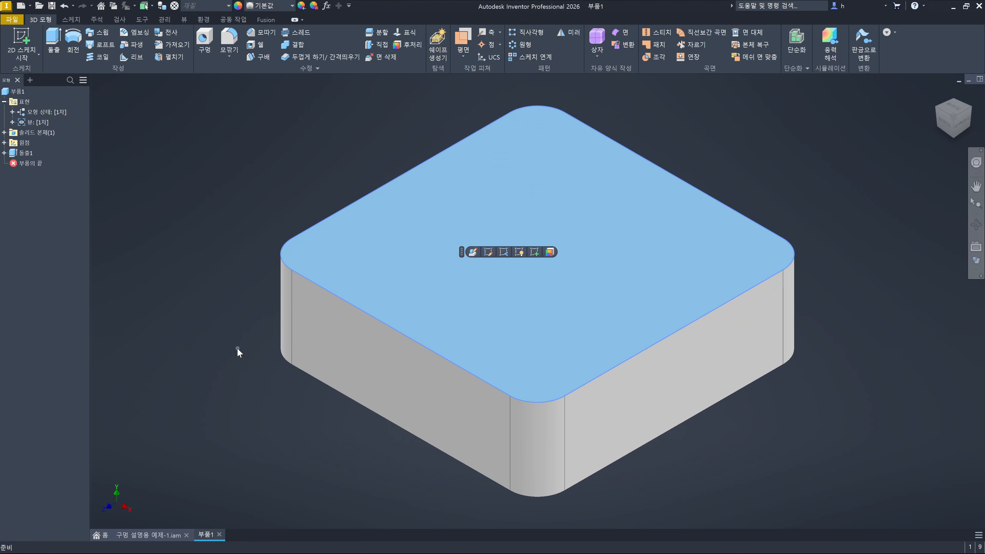
left_click(534, 253)
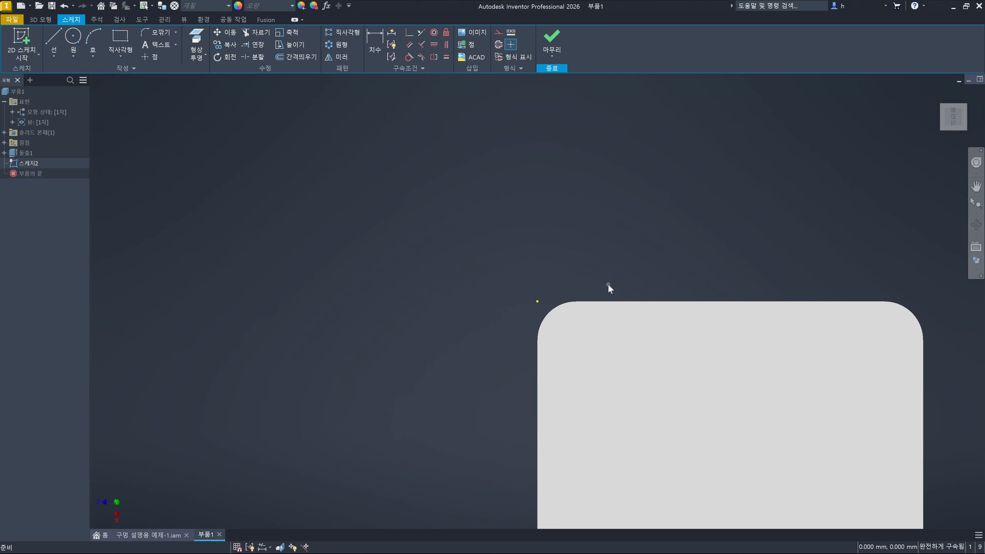
middle_click_drag(608, 287, 539, 199)
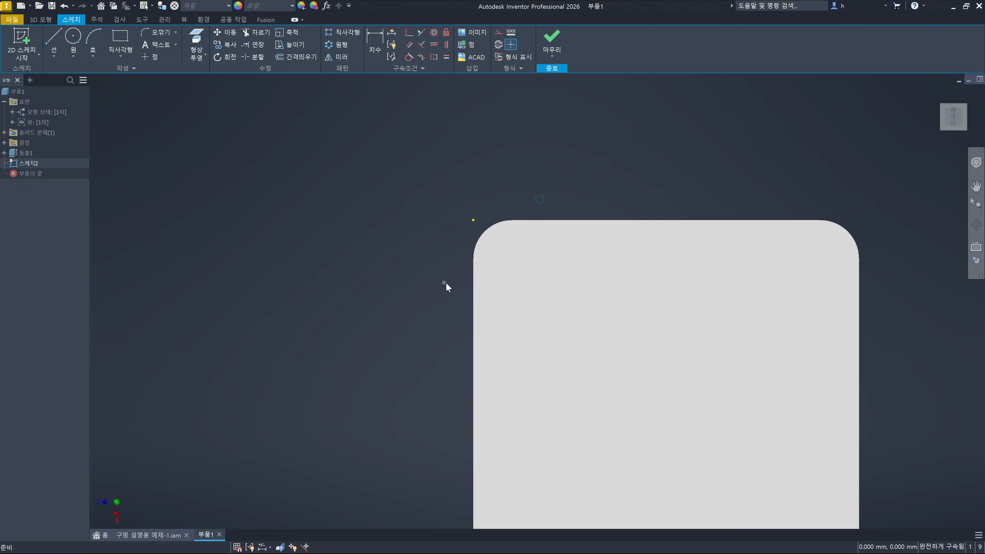
key("c")
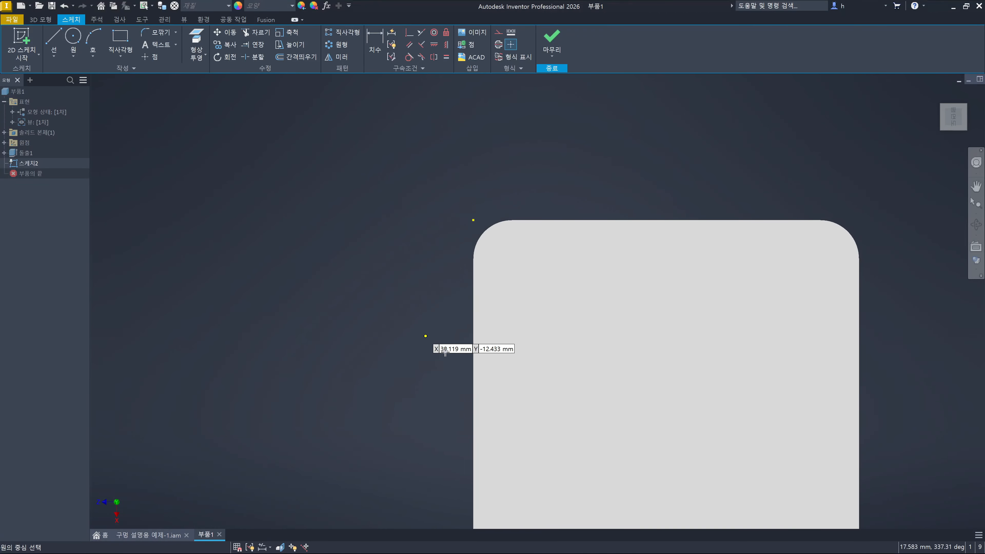
left_click(545, 289)
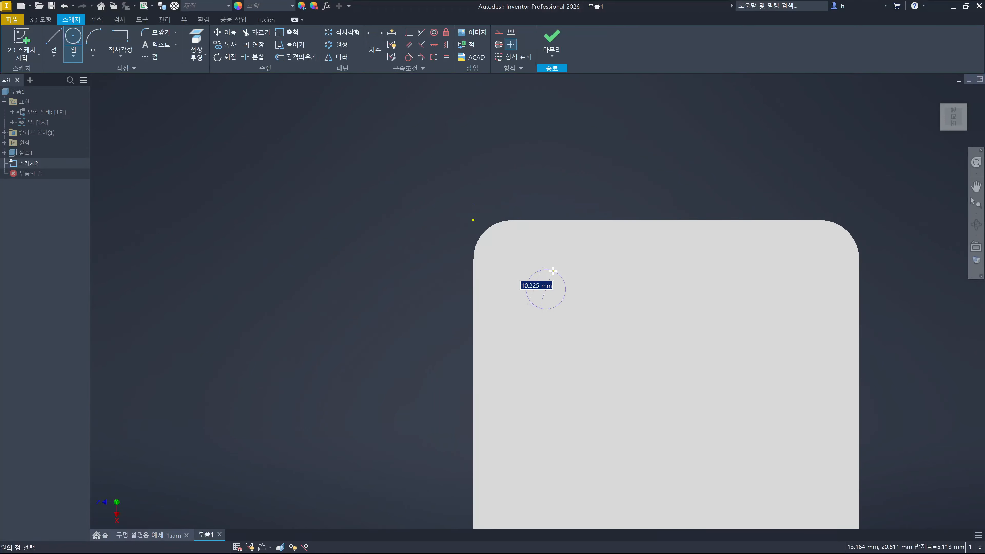
type("10")
key("Return")
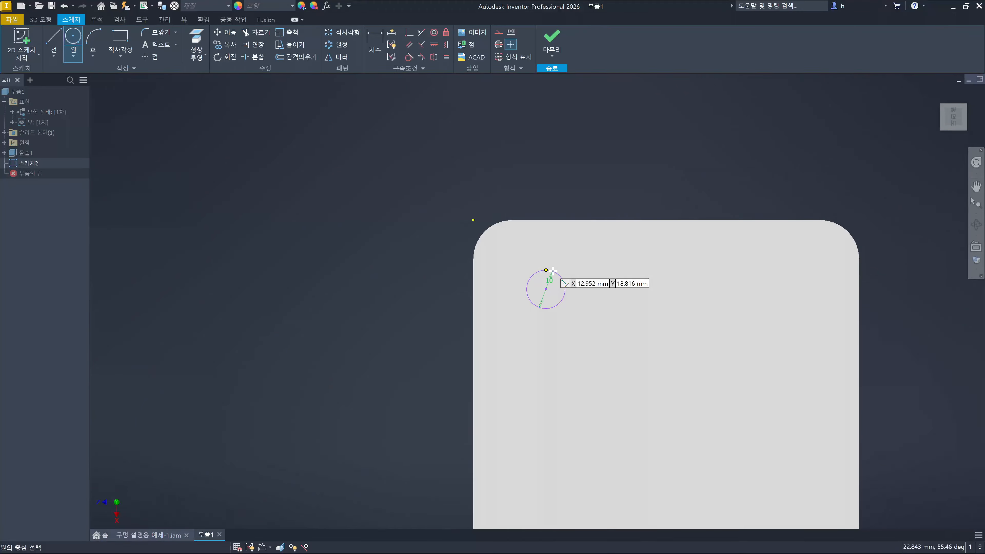
- Dimension the horizontal distance from the origin point to the circle's centre as 15 mm
key("d")
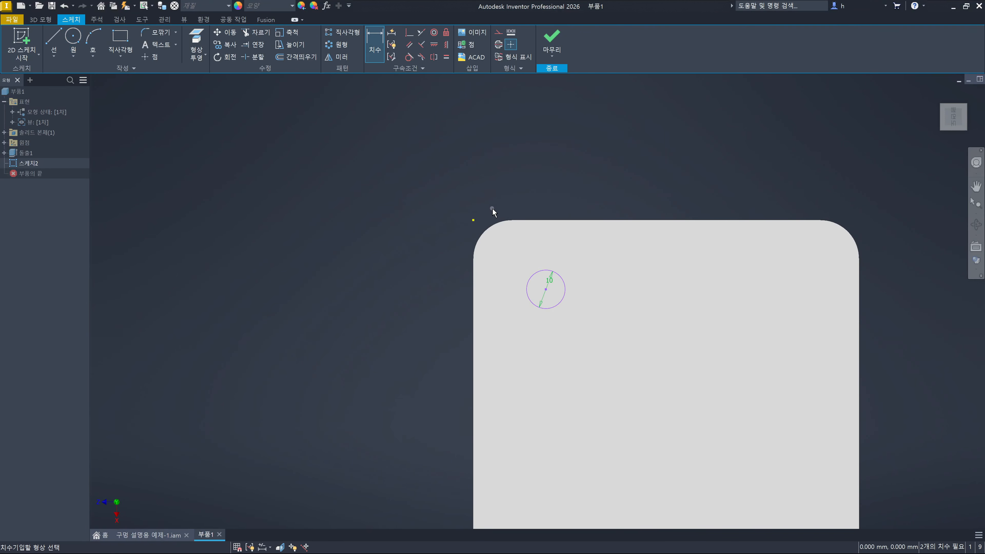
left_click(472, 220)
left_click(546, 270)
left_click(530, 183)
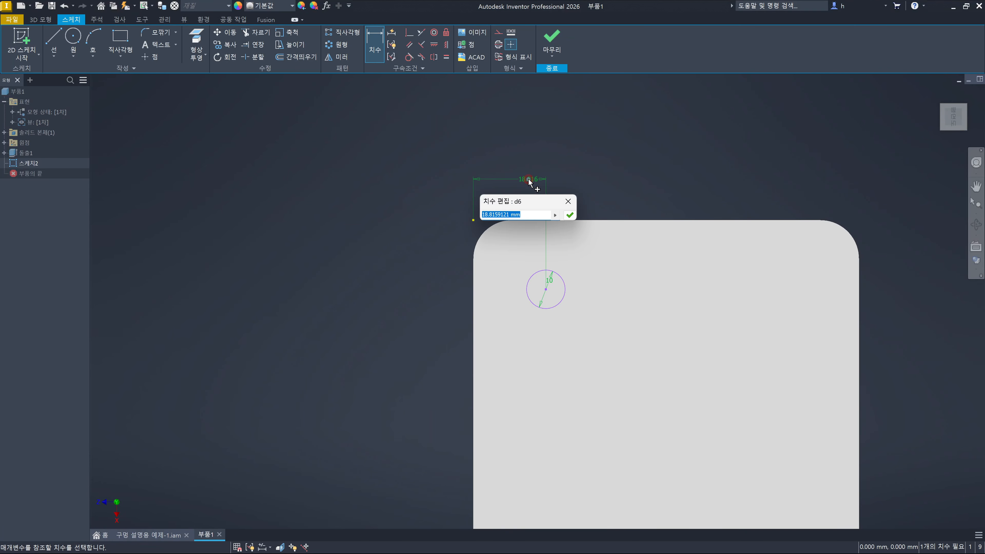
type("15")
key("Return")
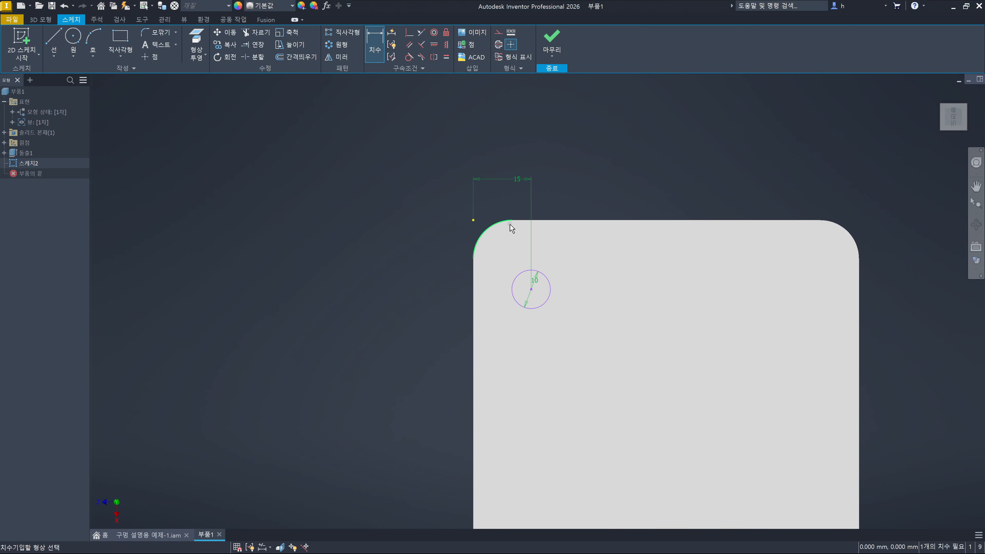
- Dimension the vertical distance from the origin point to the circle's centre as 20 mm and finish the sketch
left_click(473, 221)
left_click(516, 297)
left_click(412, 265)
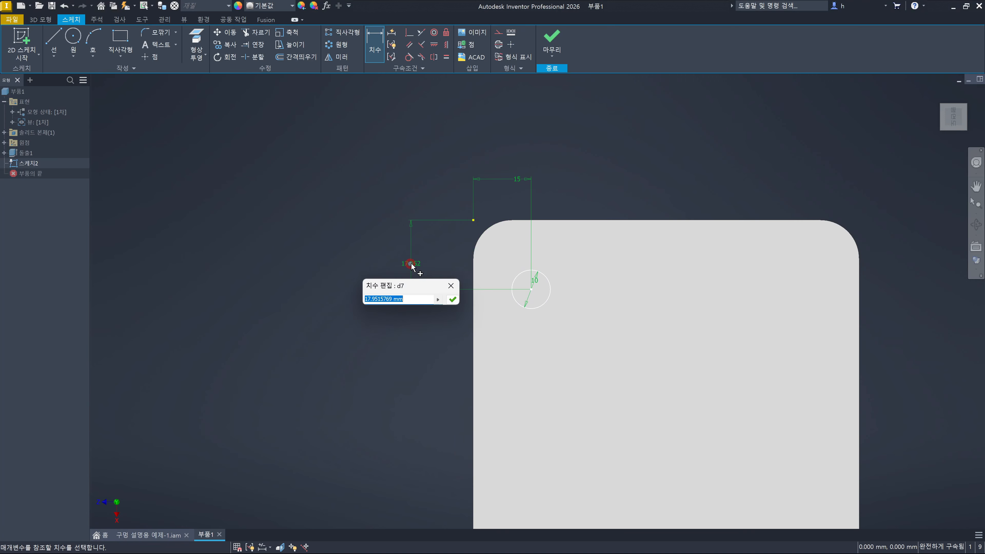
type("20")
key("Return")
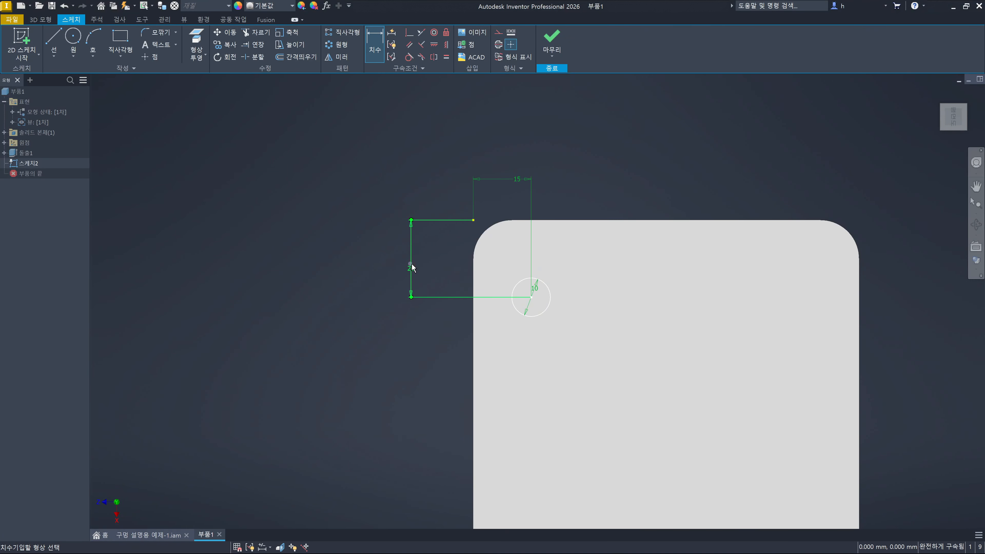
left_click(559, 53)
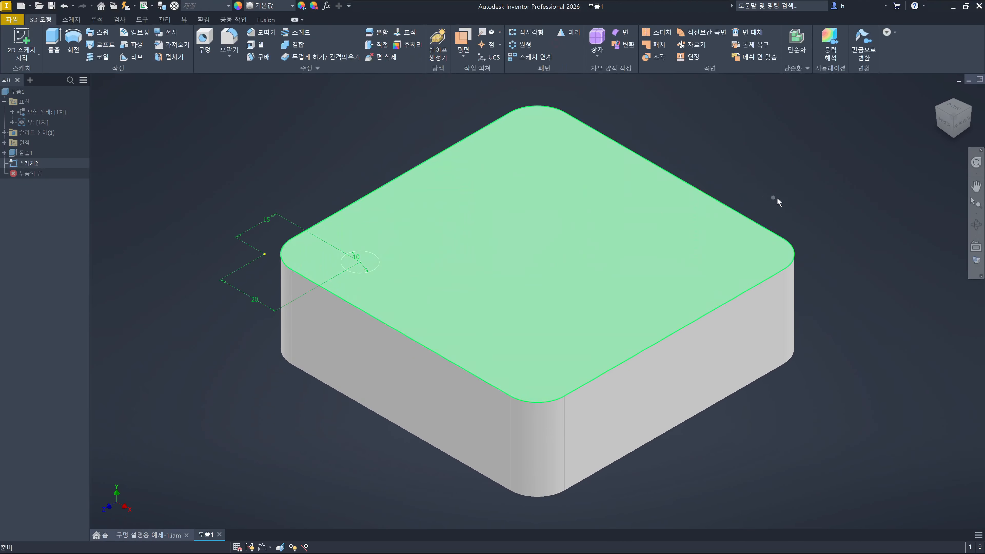
- Extrude the circle as a cut 20 mm deep into the block
key("e")
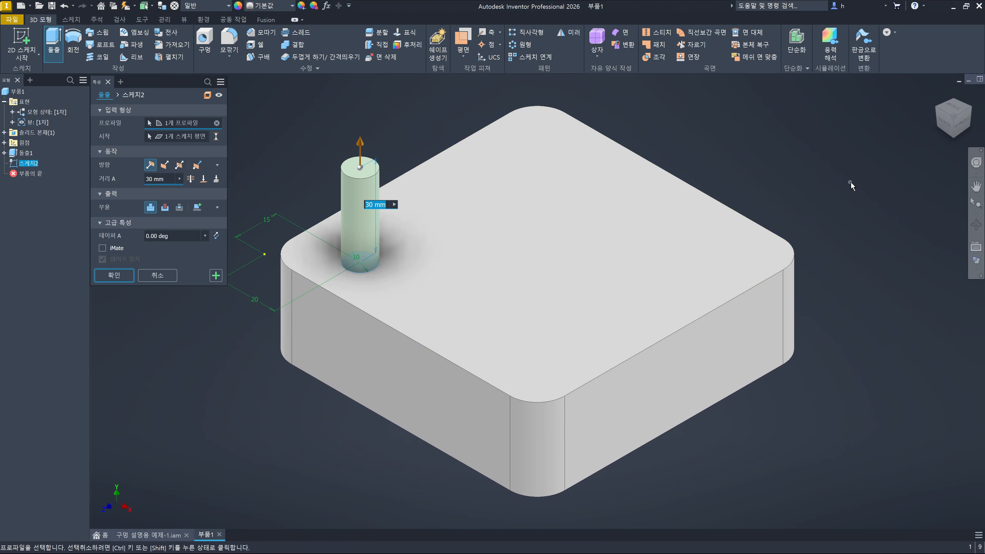
left_click(165, 207)
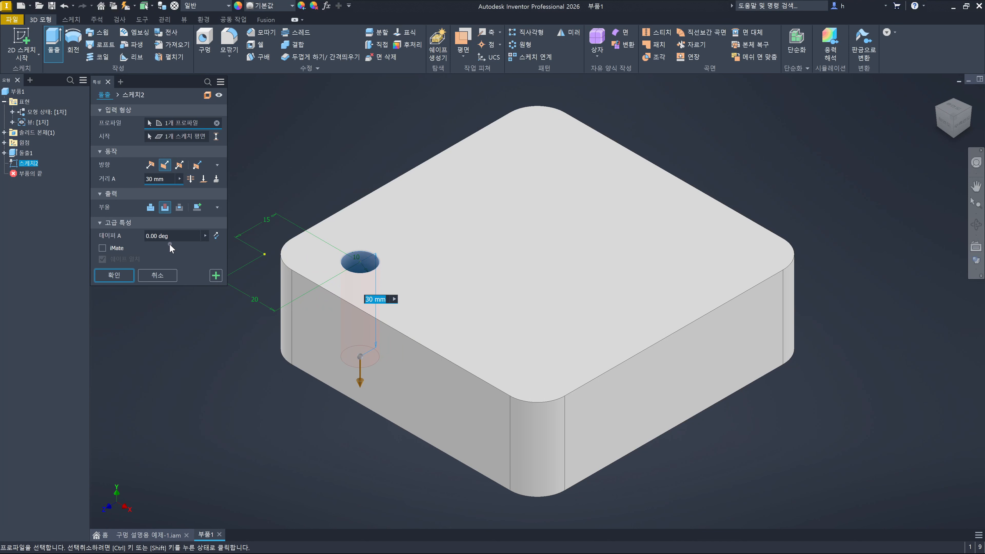
left_click(187, 181)
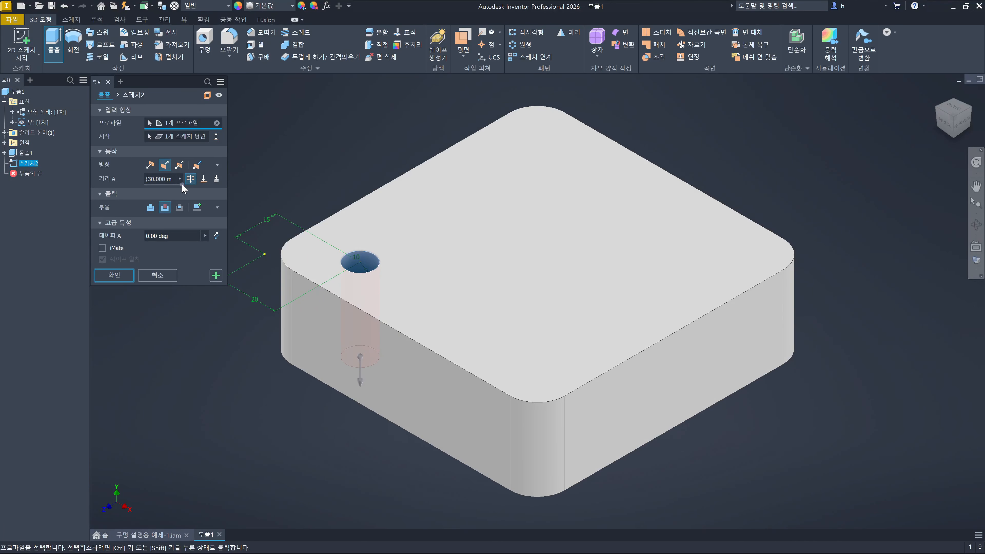
left_click(174, 177)
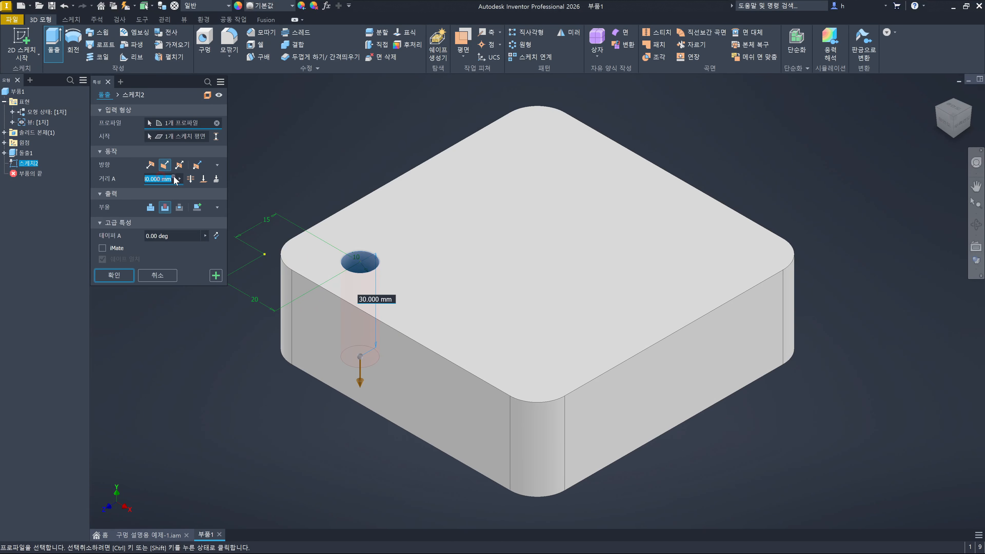
type("20")
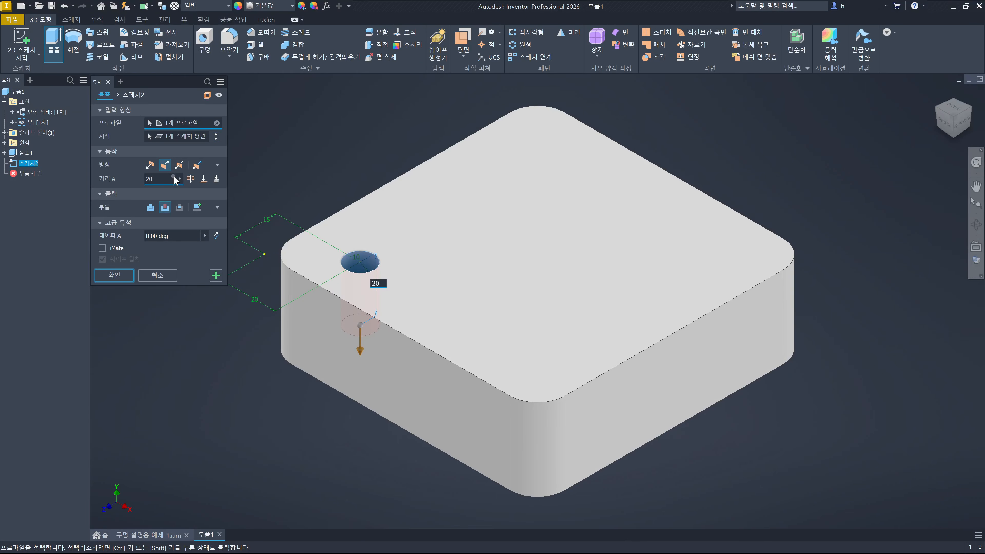
left_click(116, 275)
left_click(212, 367)
- Examine the cut hole in the block's top face from several angles, including its inner wall
middle_click_drag(402, 301, 400, 336, "shift")
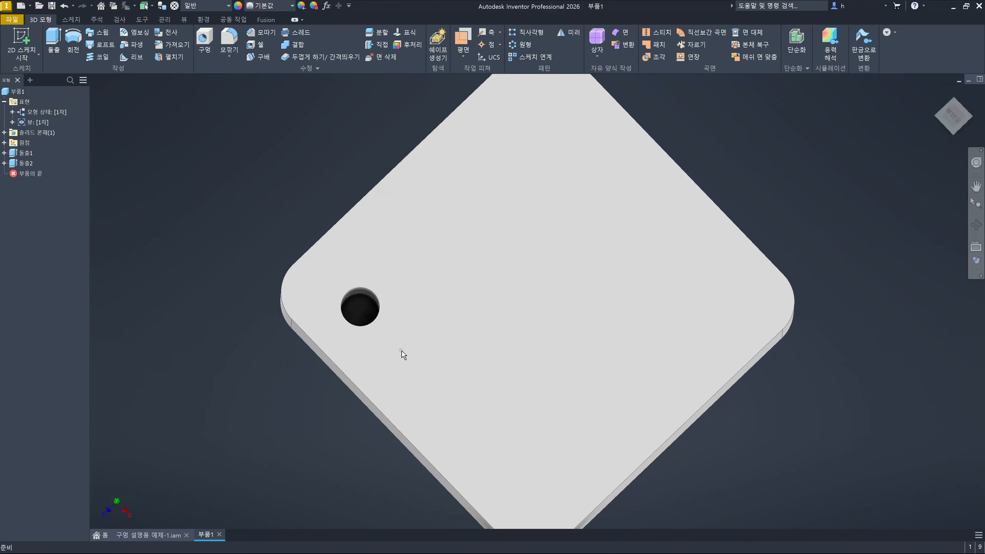
mouse_move(401, 351)
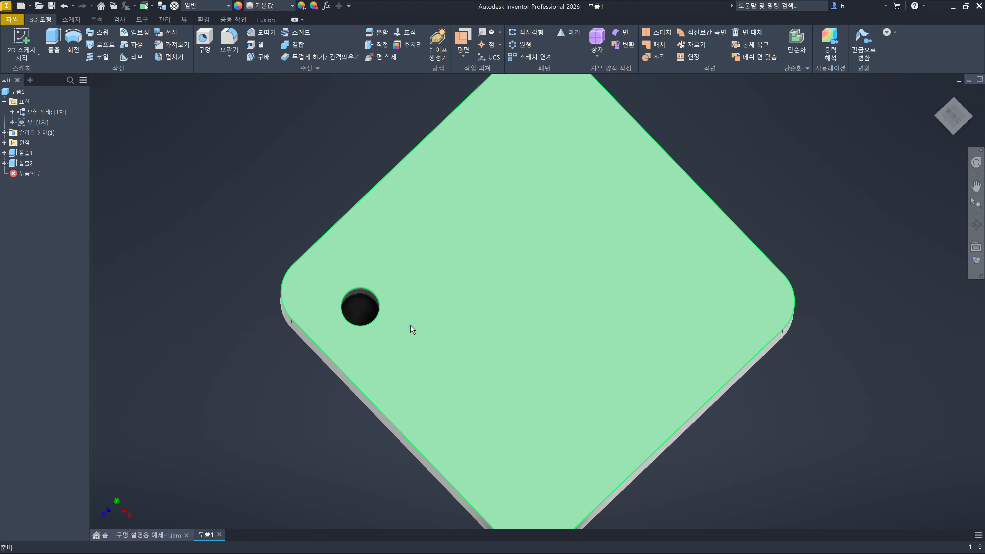
scroll(391, 323, "up", 5)
middle_click_drag(359, 310, 305, 193, "shift")
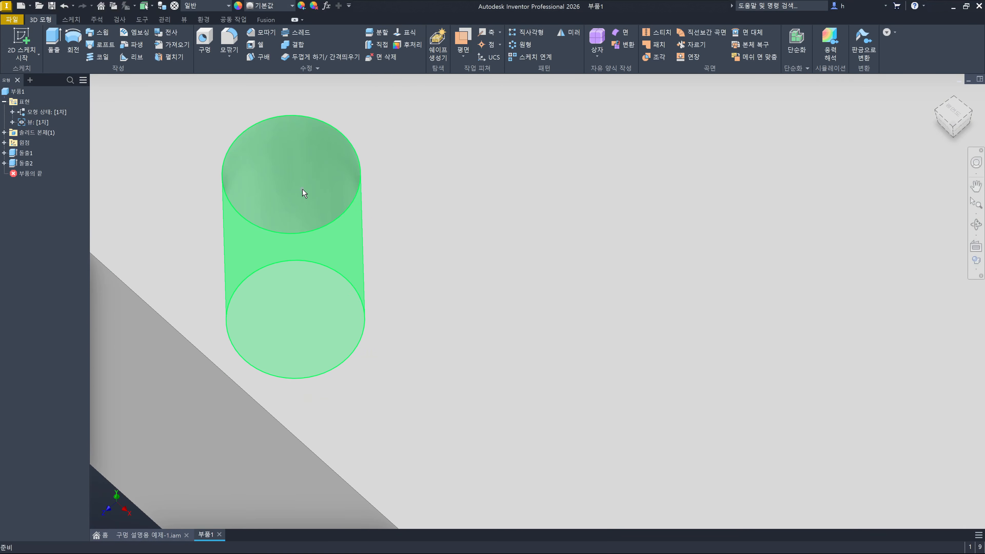
mouse_move(318, 205)
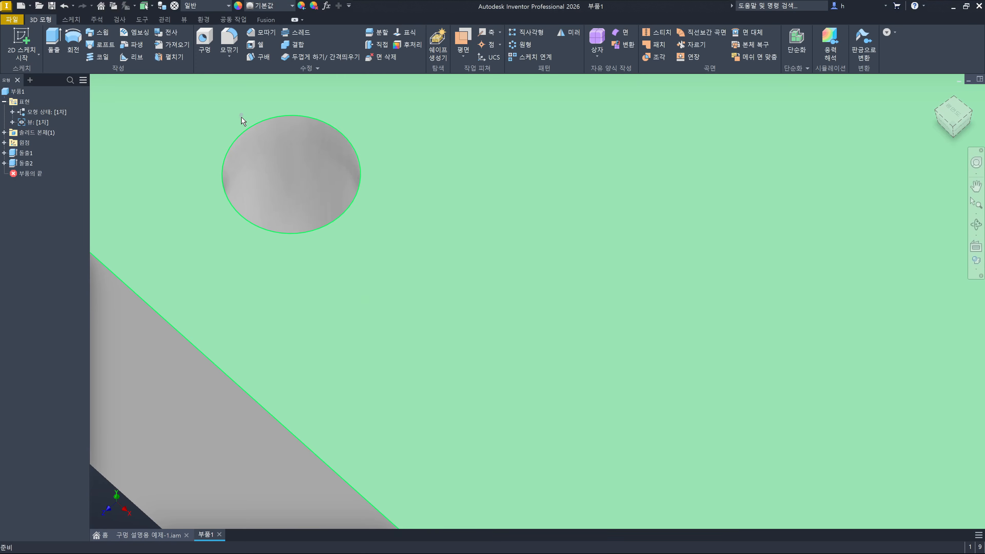
scroll(327, 332, "down", 5)
left_click(216, 206)
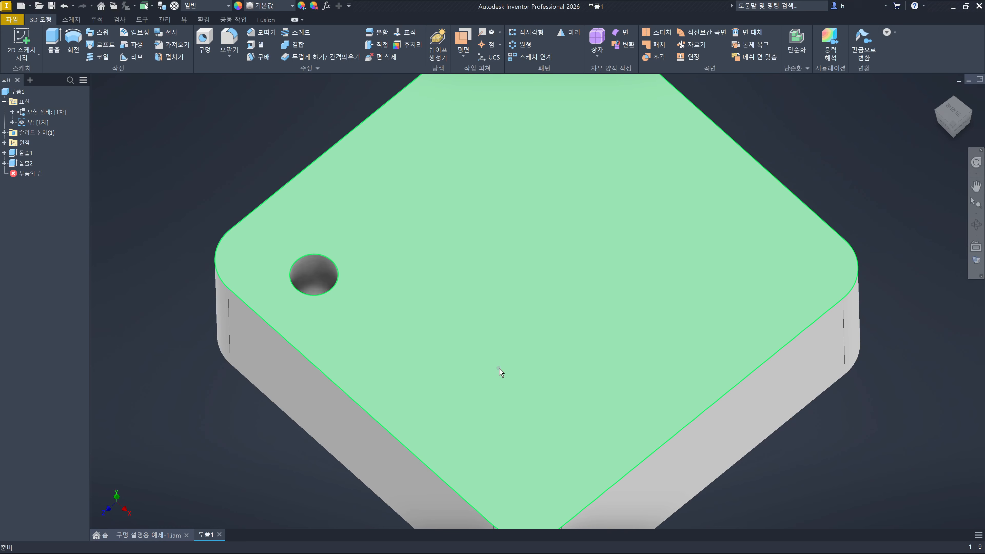
left_click(309, 268)
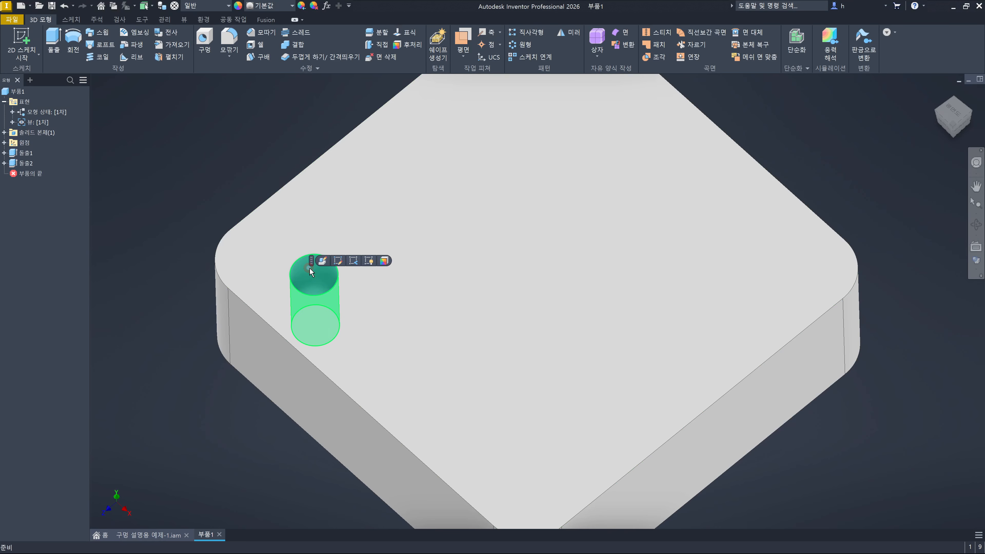